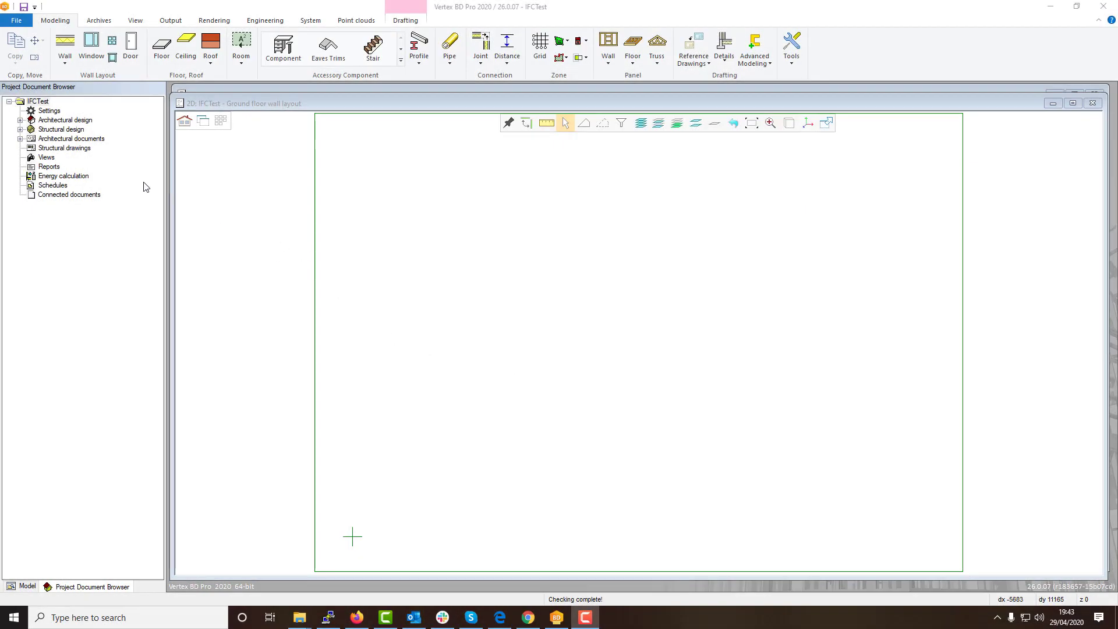
Open the wall type settings and inspect the Siding Masonry and OSB Sheathing layers
{"action": "left_click", "coordinate": [65, 61]}
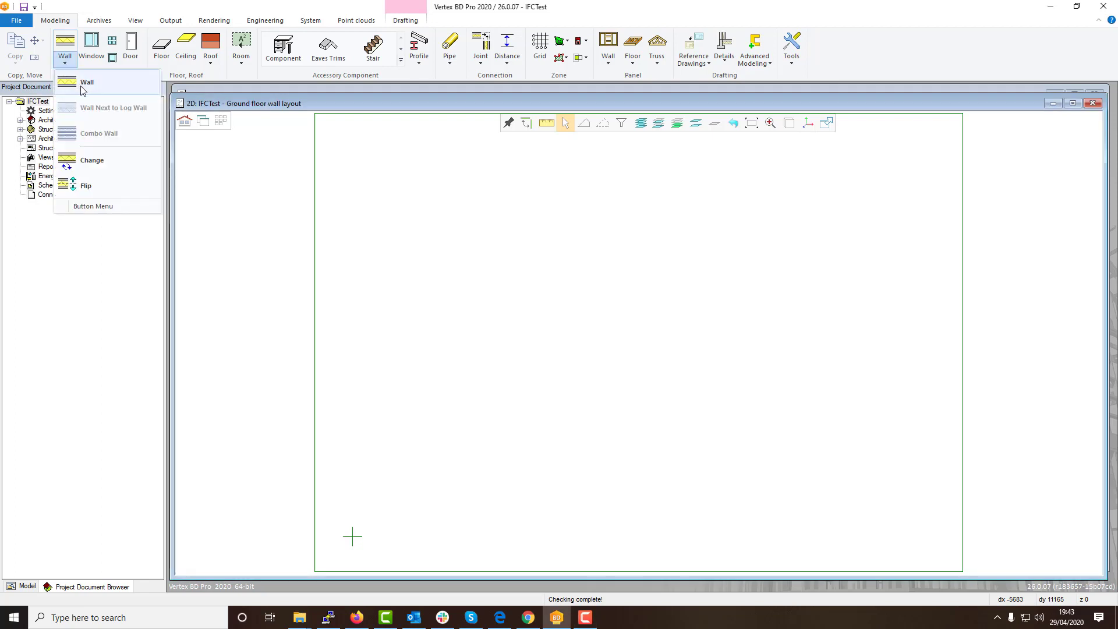
{"action": "left_click", "coordinate": [82, 84]}
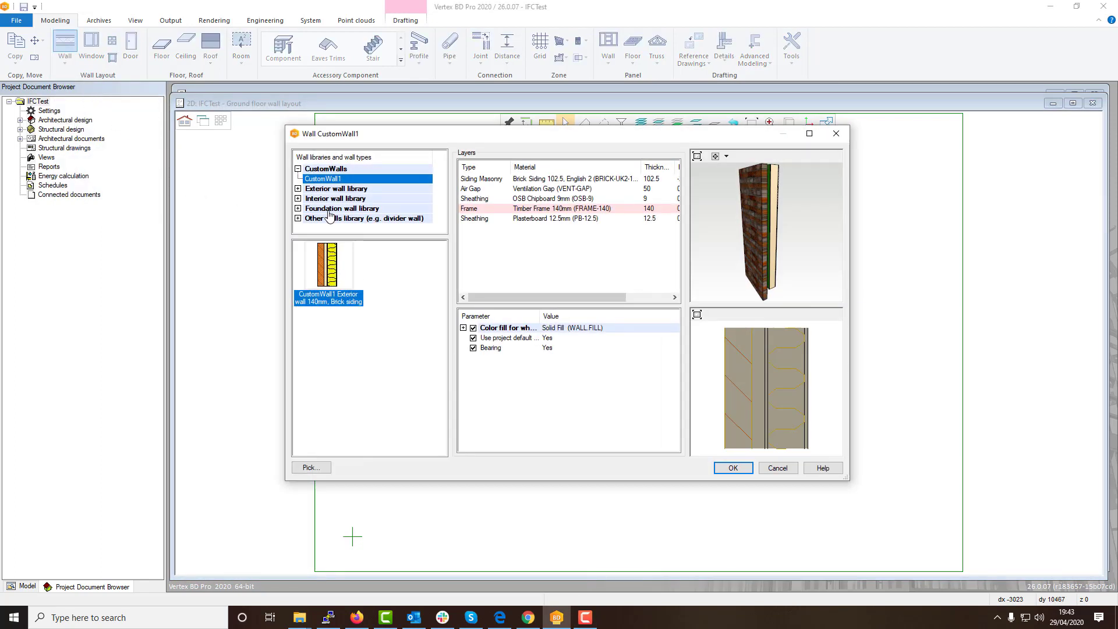
{"action": "left_click", "coordinate": [527, 184]}
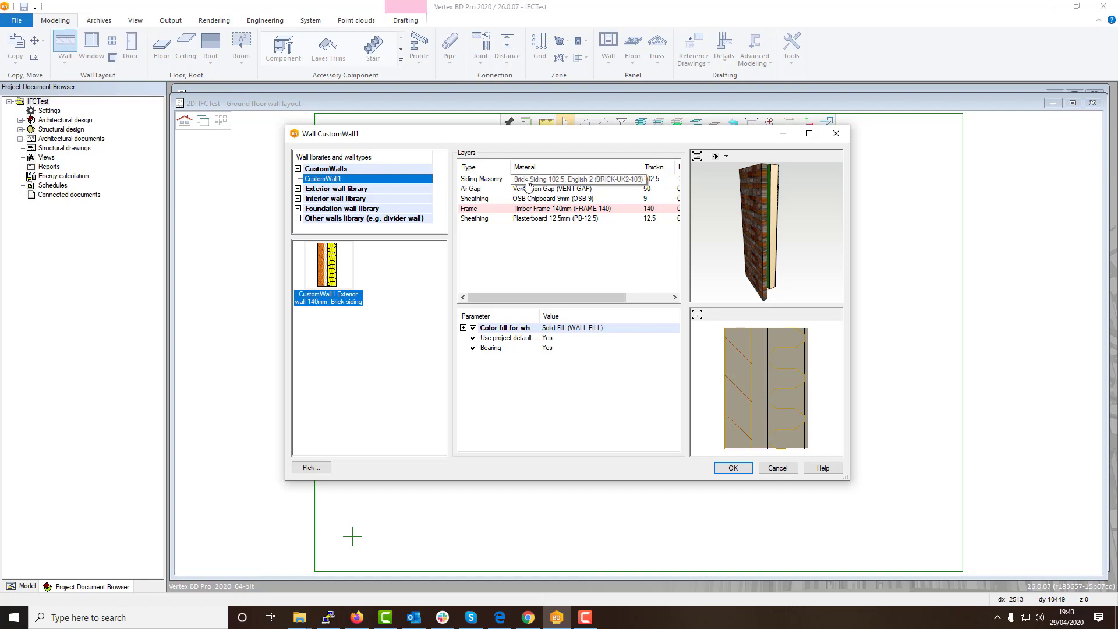
{"action": "left_click", "coordinate": [560, 200]}
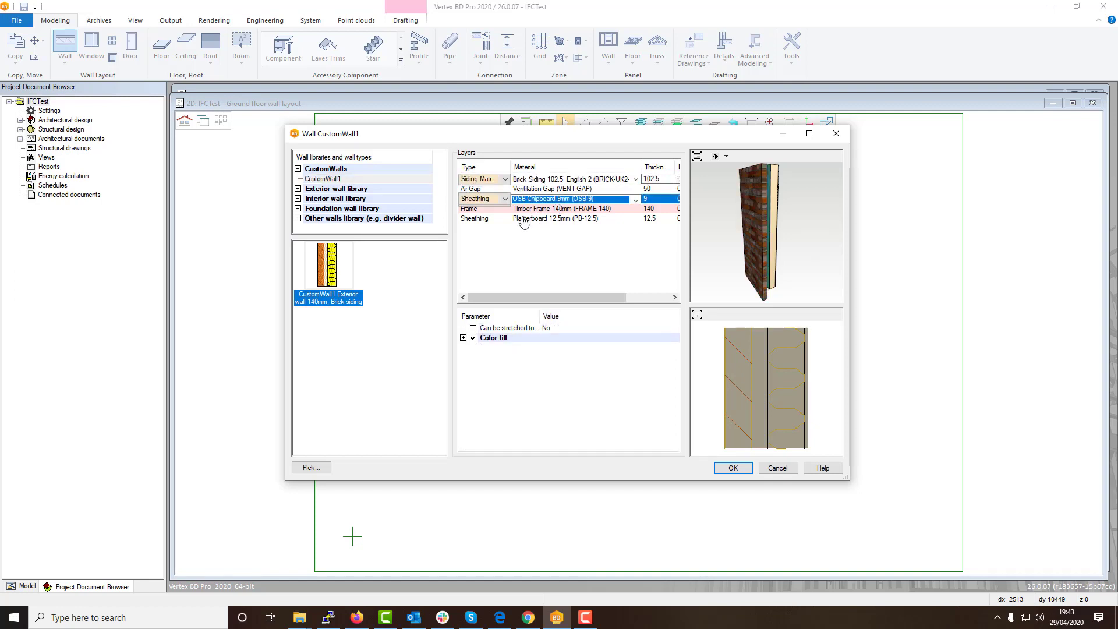
Browse the Exterior, Interior and Foundation wall libraries, return to CustomWall1, and close without changes
{"action": "left_click", "coordinate": [298, 189]}
{"action": "left_click", "coordinate": [330, 201]}
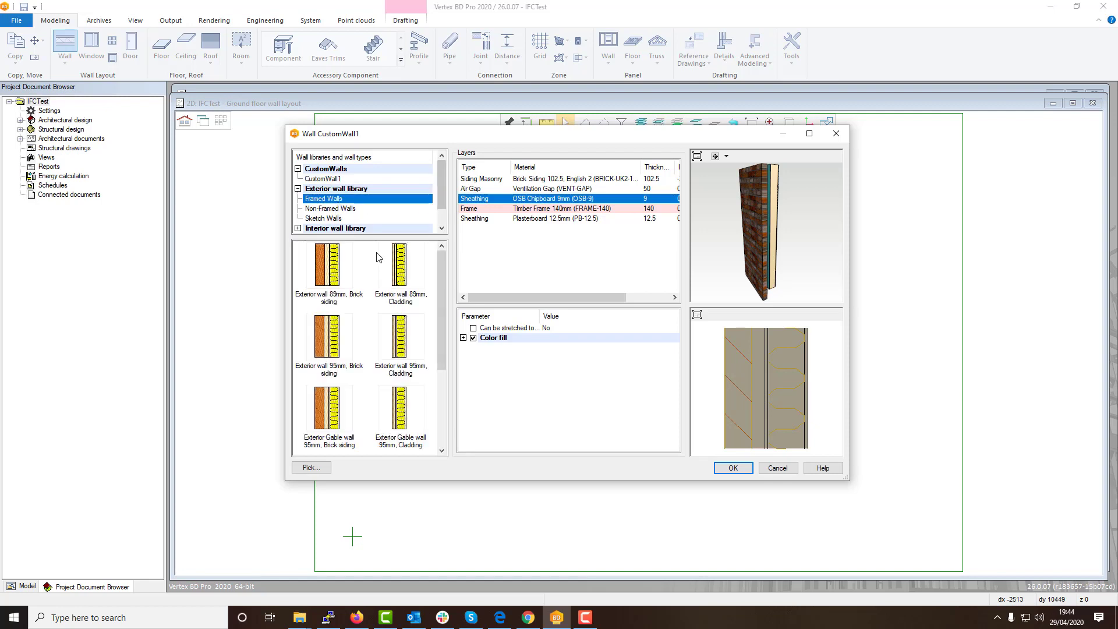
{"action": "scroll", "coordinate": [358, 301], "scroll_direction": "down", "scroll_amount": 2}
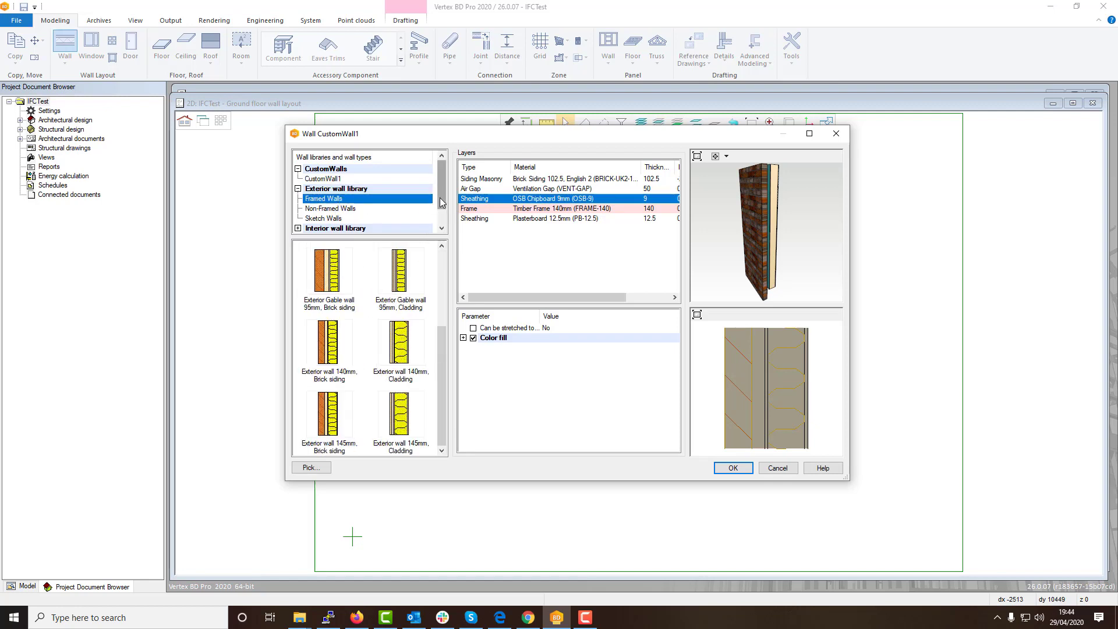
{"action": "scroll", "coordinate": [441, 202], "scroll_direction": "down", "scroll_amount": 2}
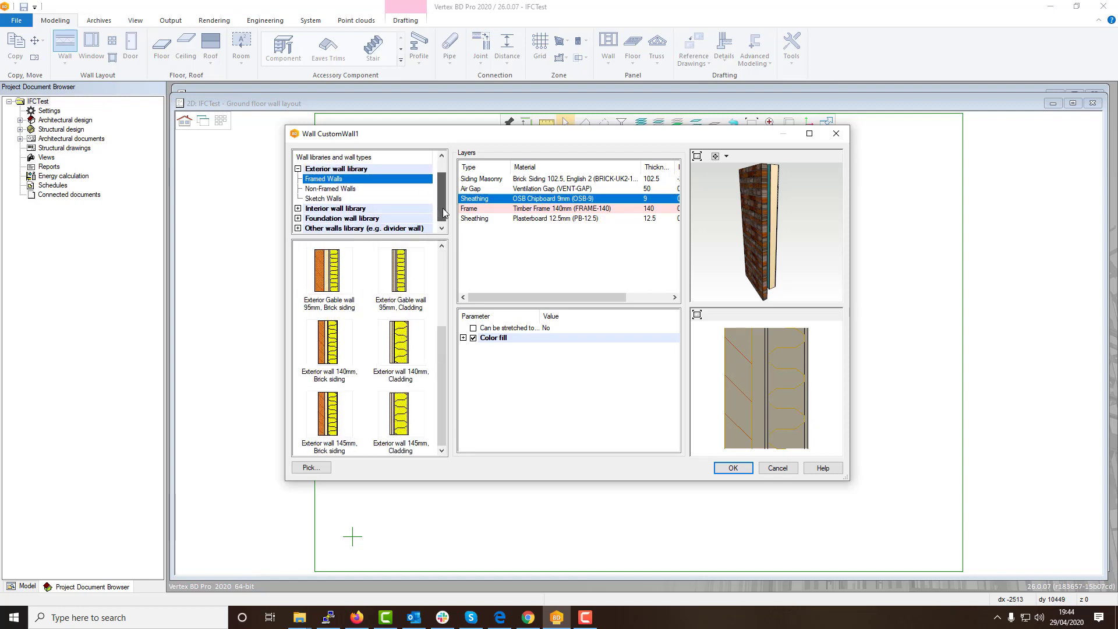
{"action": "left_click", "coordinate": [298, 208]}
{"action": "left_click", "coordinate": [331, 219]}
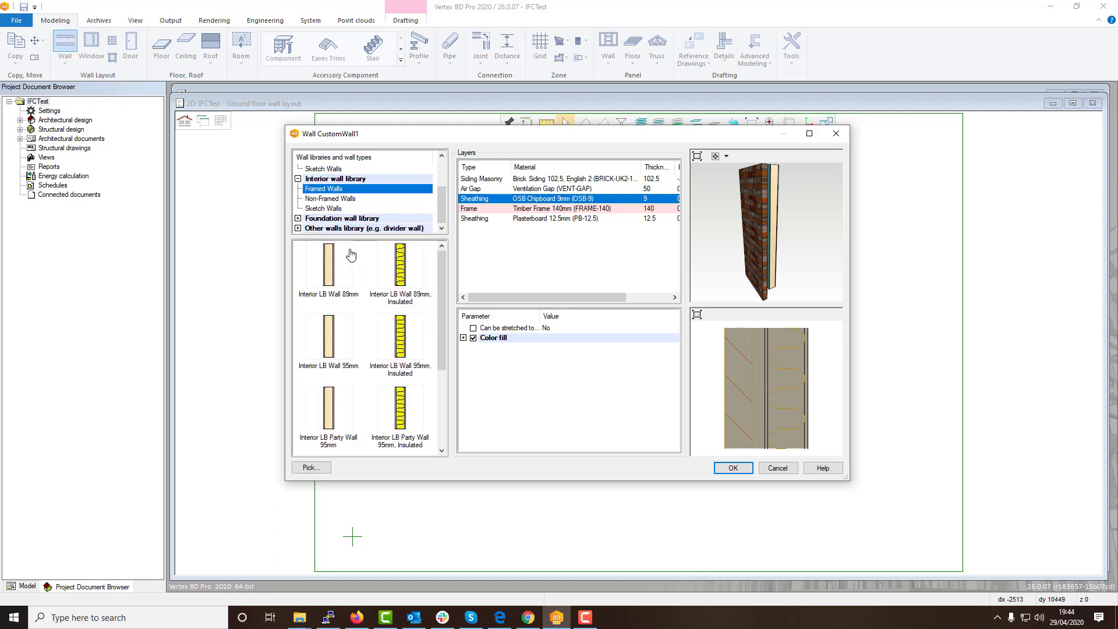
{"action": "scroll", "coordinate": [350, 254], "scroll_direction": "down", "scroll_amount": 2}
{"action": "left_click", "coordinate": [300, 219]}
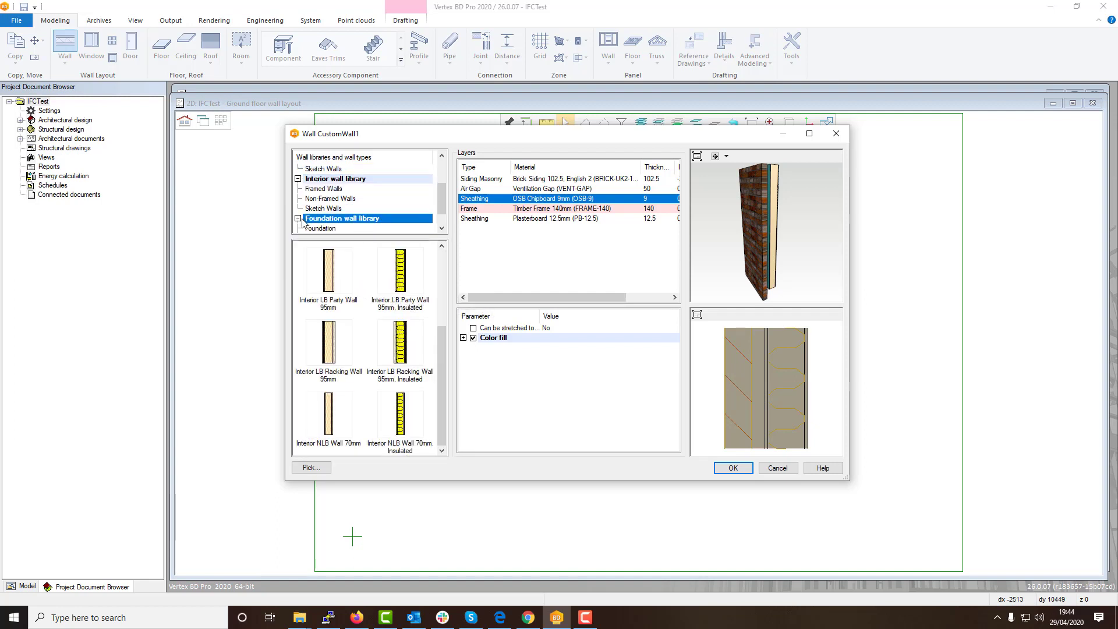
{"action": "left_click", "coordinate": [326, 209]}
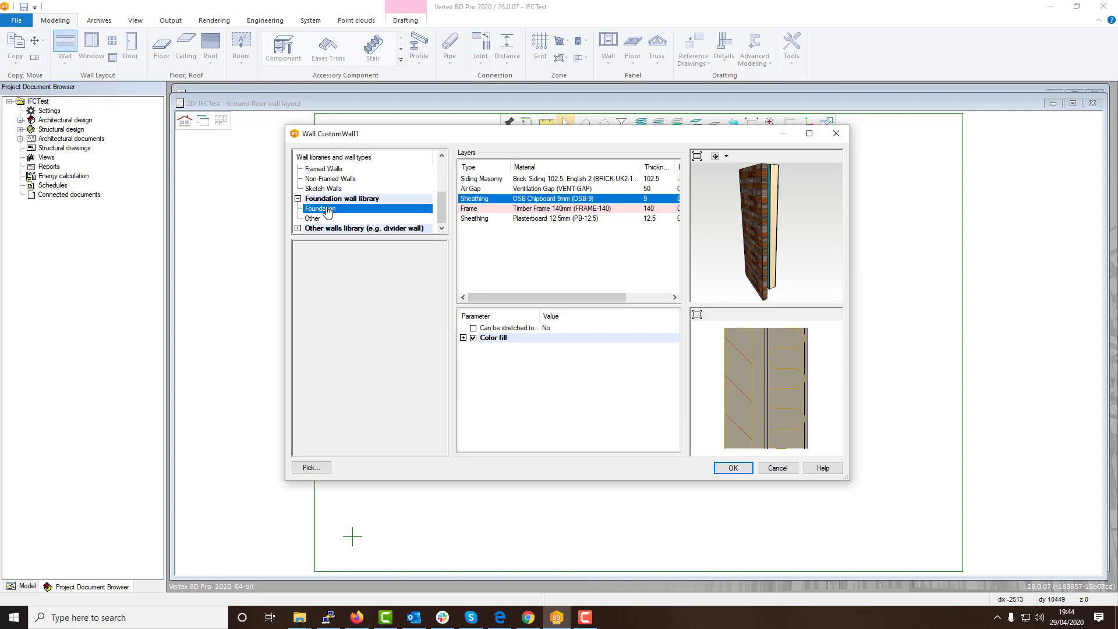
{"action": "left_click_drag", "start_coordinate": [441, 205], "coordinate": [442, 177]}
{"action": "left_click", "coordinate": [323, 178]}
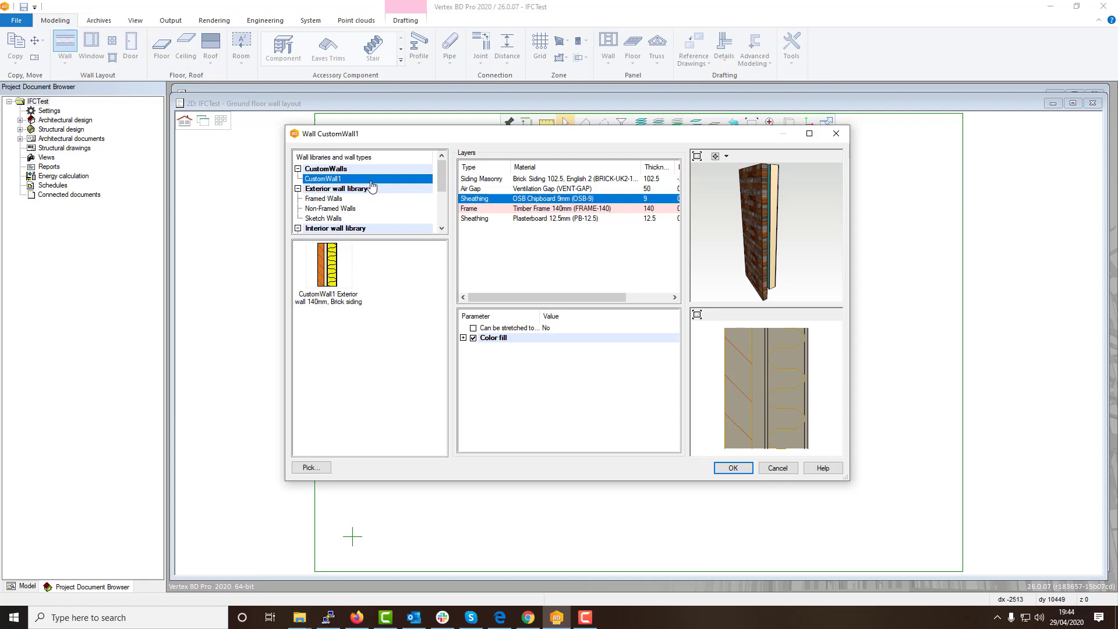
{"action": "left_click", "coordinate": [809, 161]}
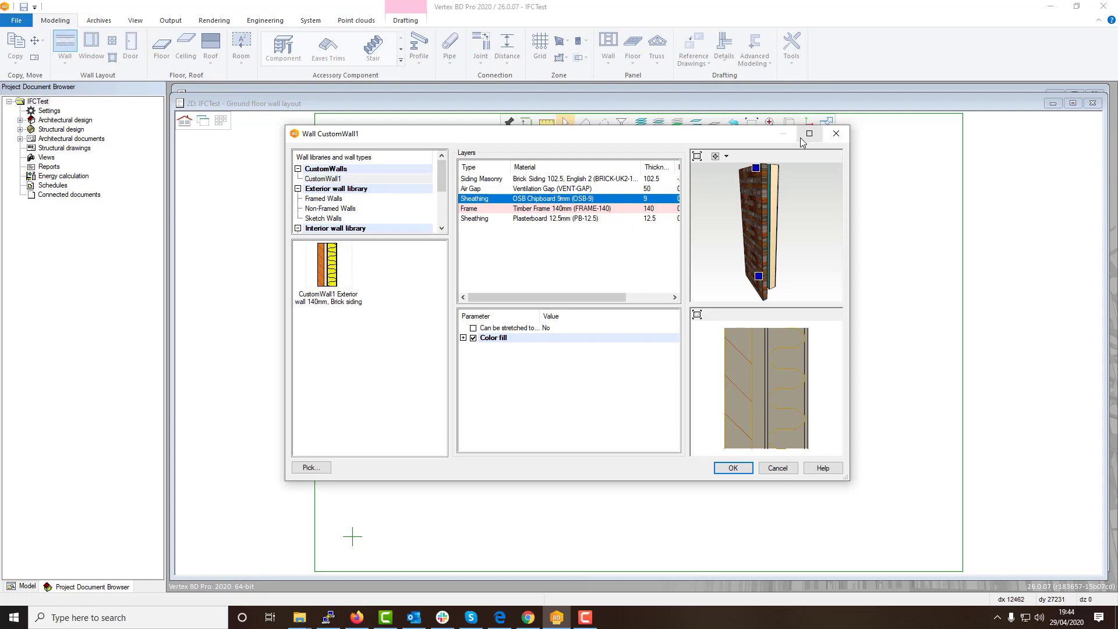
{"action": "left_click", "coordinate": [836, 135]}
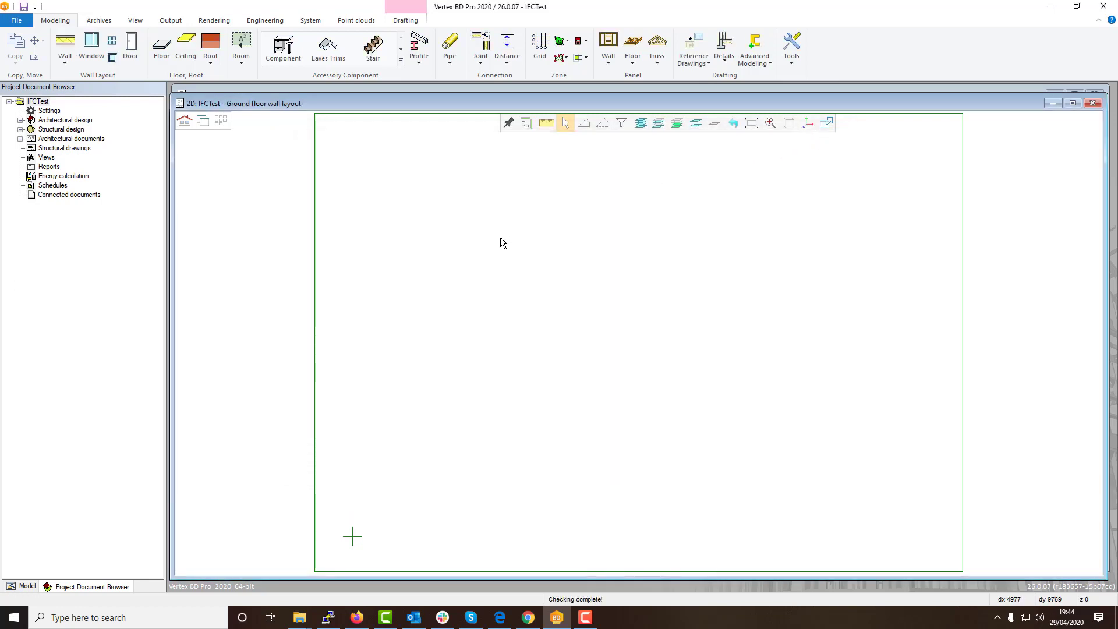
Browse the Standard, Garage and UK door folders, then show the Concrete Floors floor types
{"action": "left_click", "coordinate": [132, 59]}
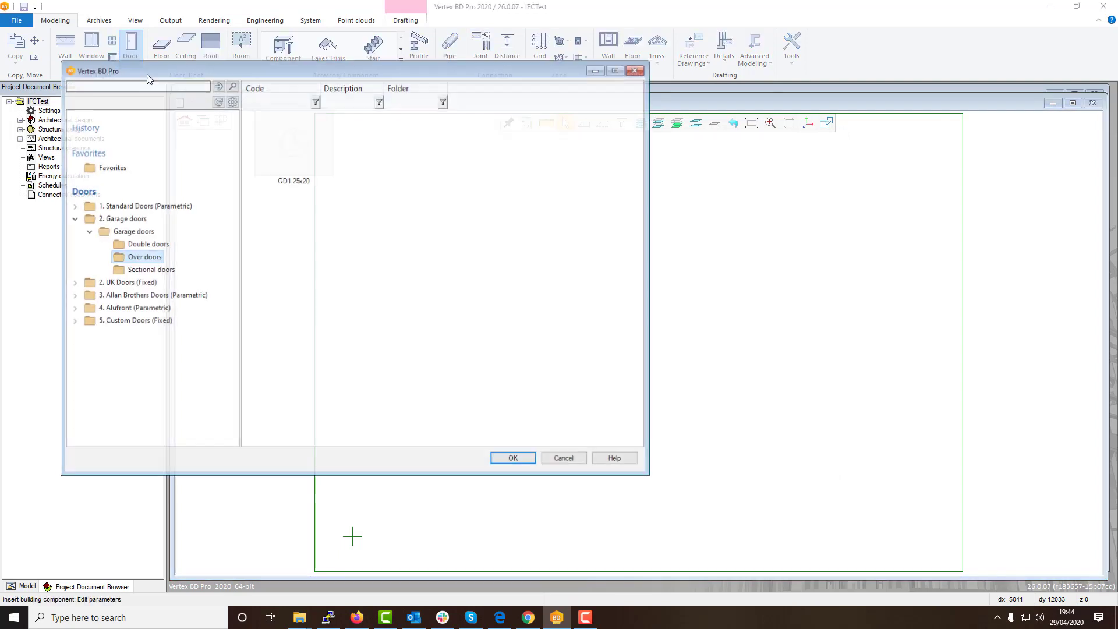
{"action": "left_click", "coordinate": [122, 207]}
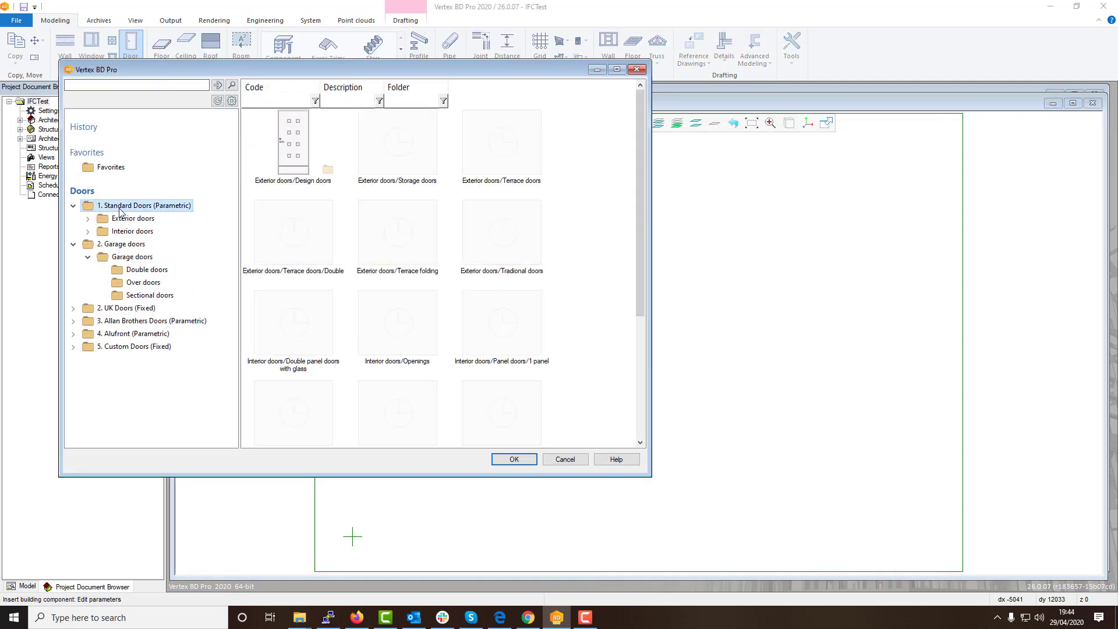
{"action": "left_click", "coordinate": [115, 244]}
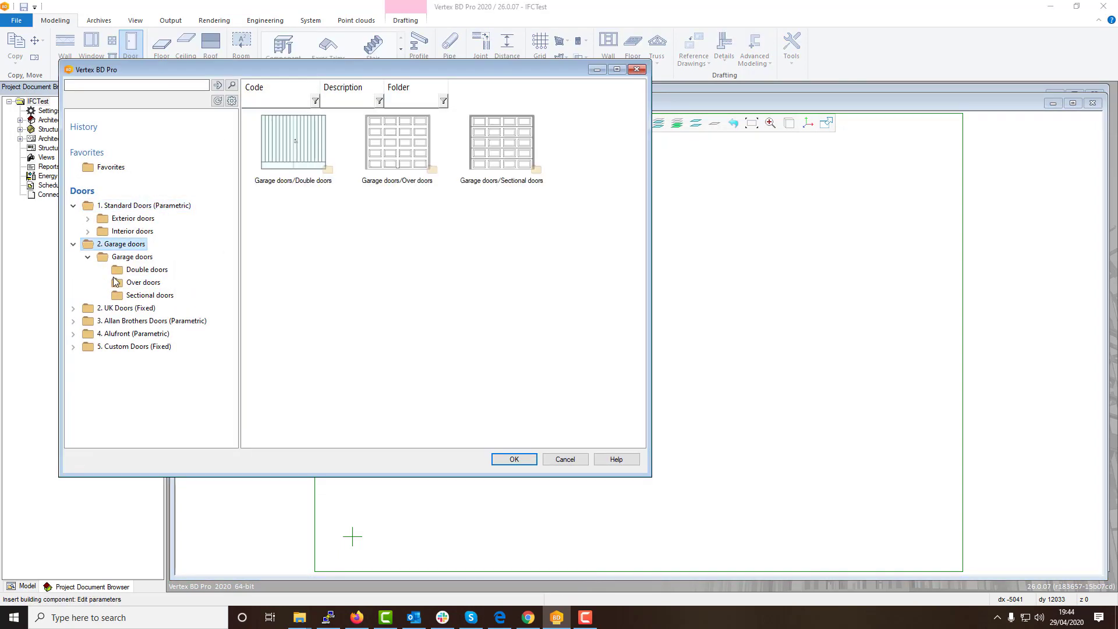
{"action": "left_click", "coordinate": [129, 308]}
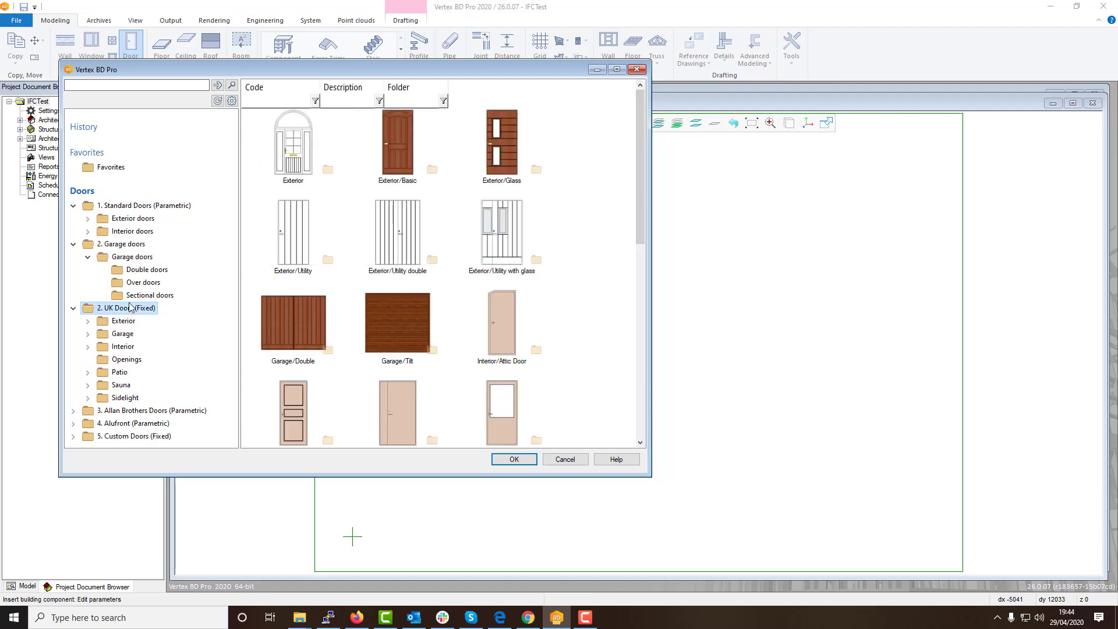
{"action": "left_click", "coordinate": [636, 70]}
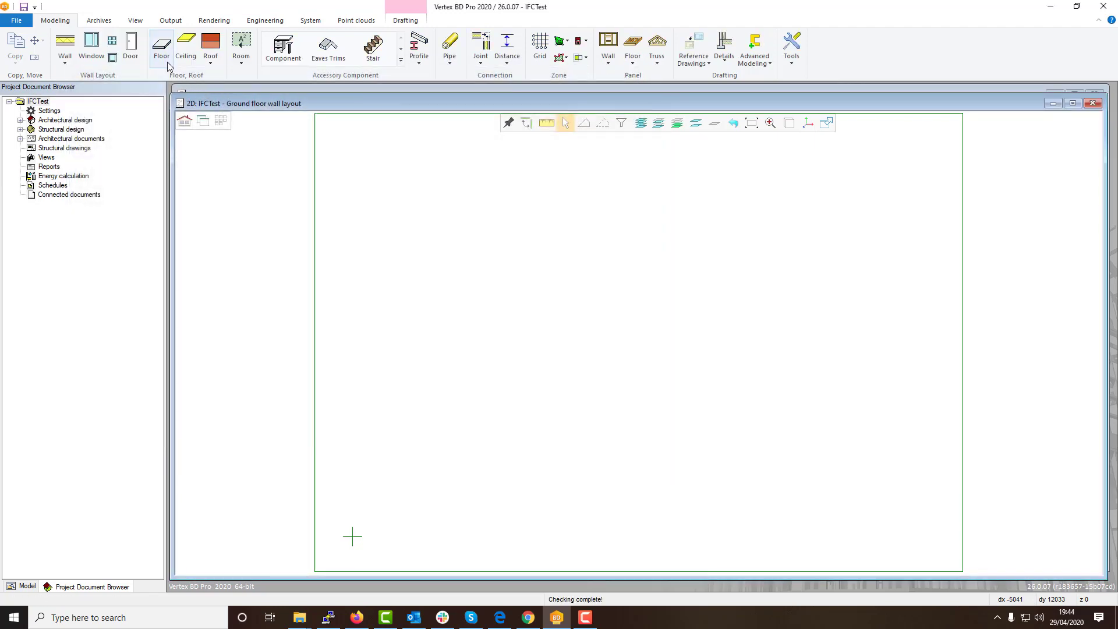
{"action": "left_click", "coordinate": [161, 47]}
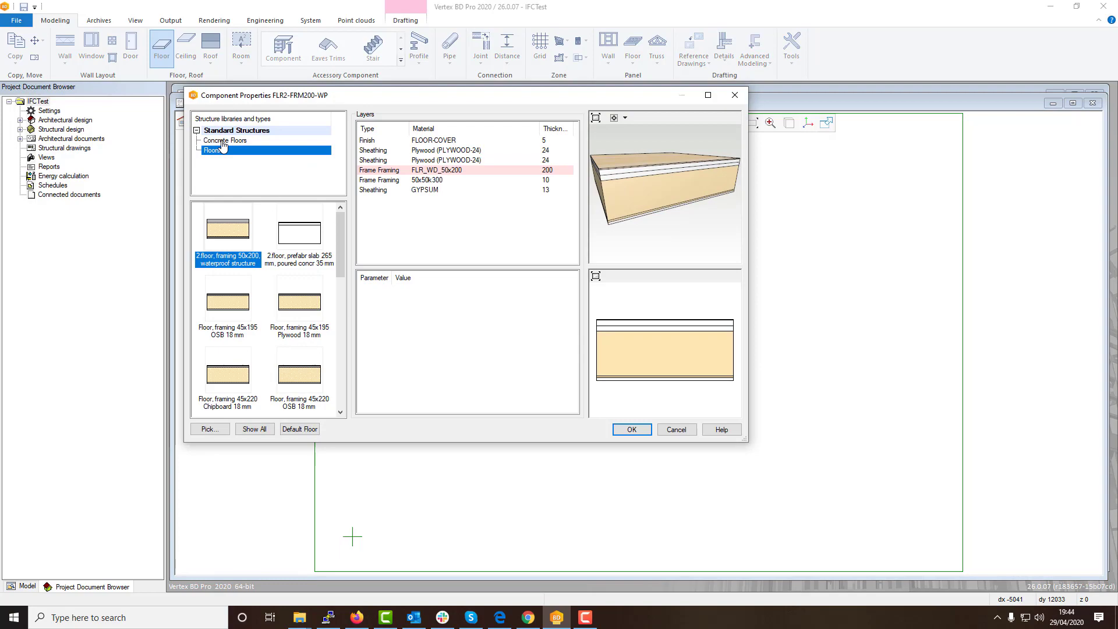
{"action": "left_click", "coordinate": [224, 141]}
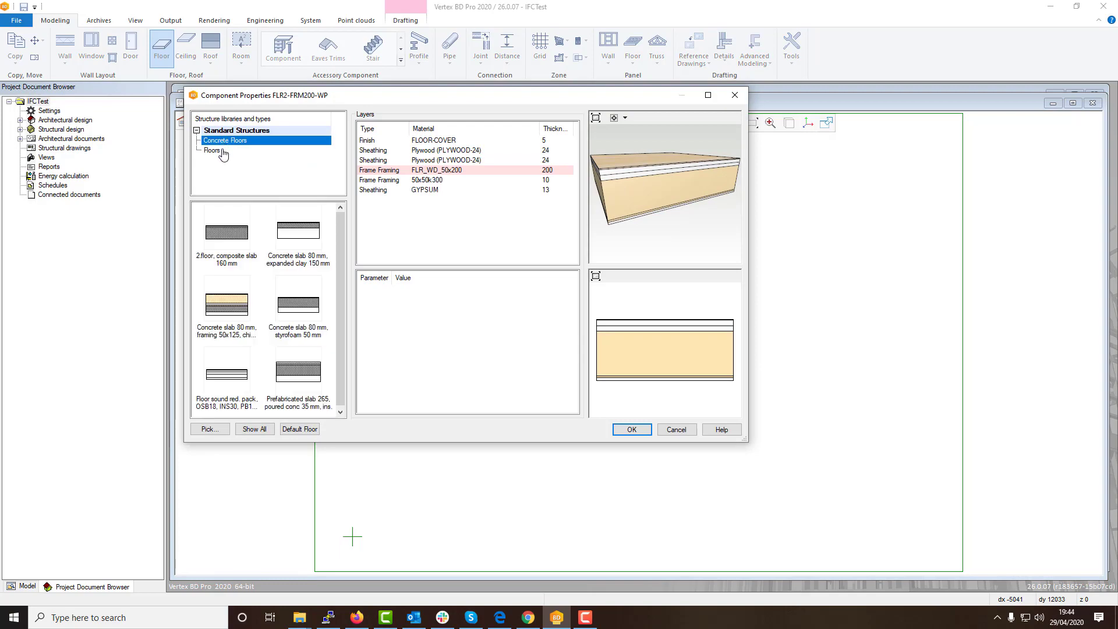
Close the floor properties, open C:\Vxbd260 in File Explorer, and select the custom folder
{"action": "left_click", "coordinate": [734, 96]}
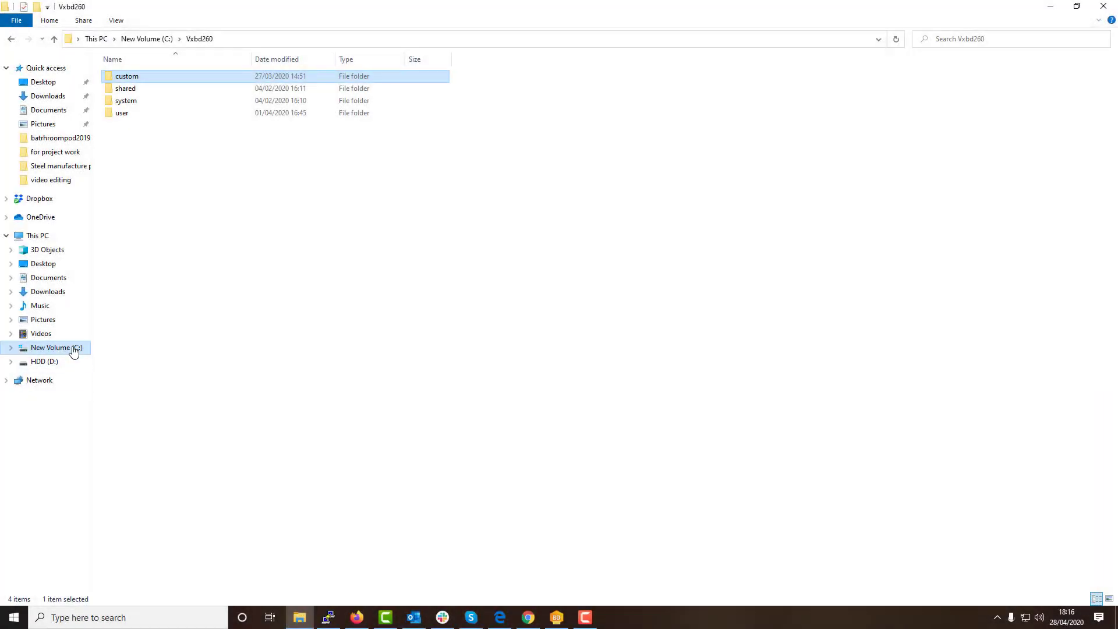
{"action": "left_click", "coordinate": [73, 350]}
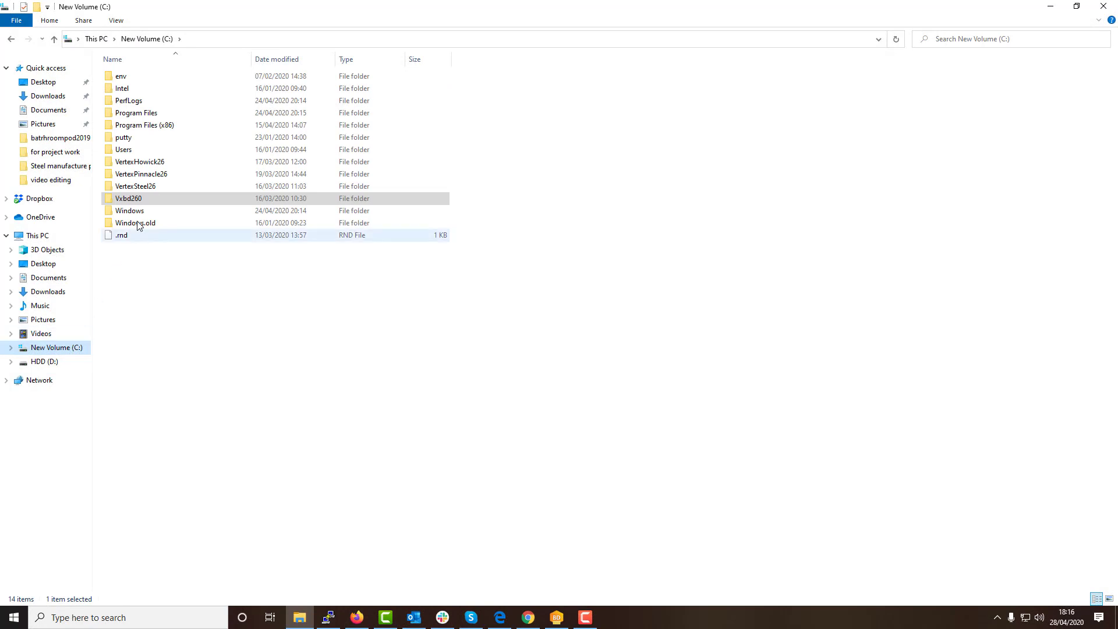
{"action": "left_click", "coordinate": [123, 199]}
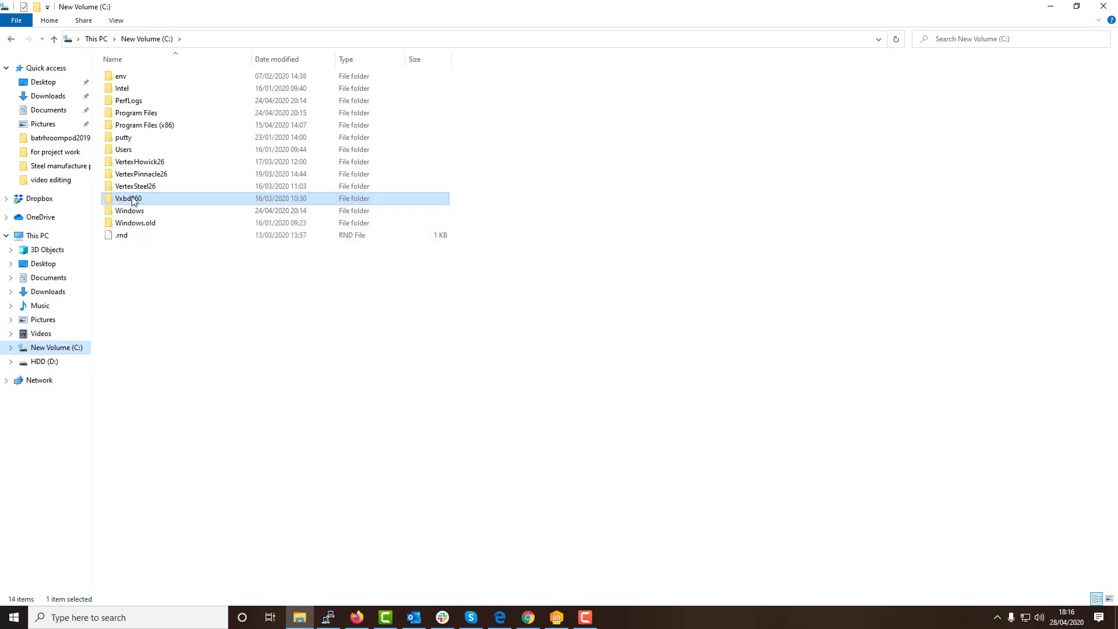
{"action": "double_click", "coordinate": [169, 198]}
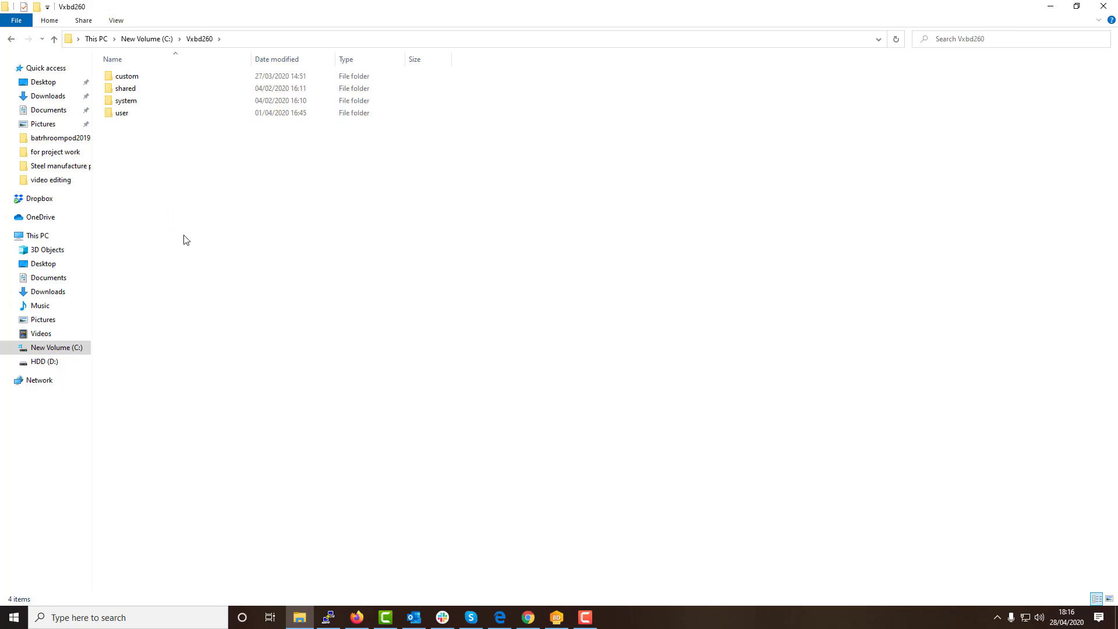
{"action": "left_click", "coordinate": [163, 78]}
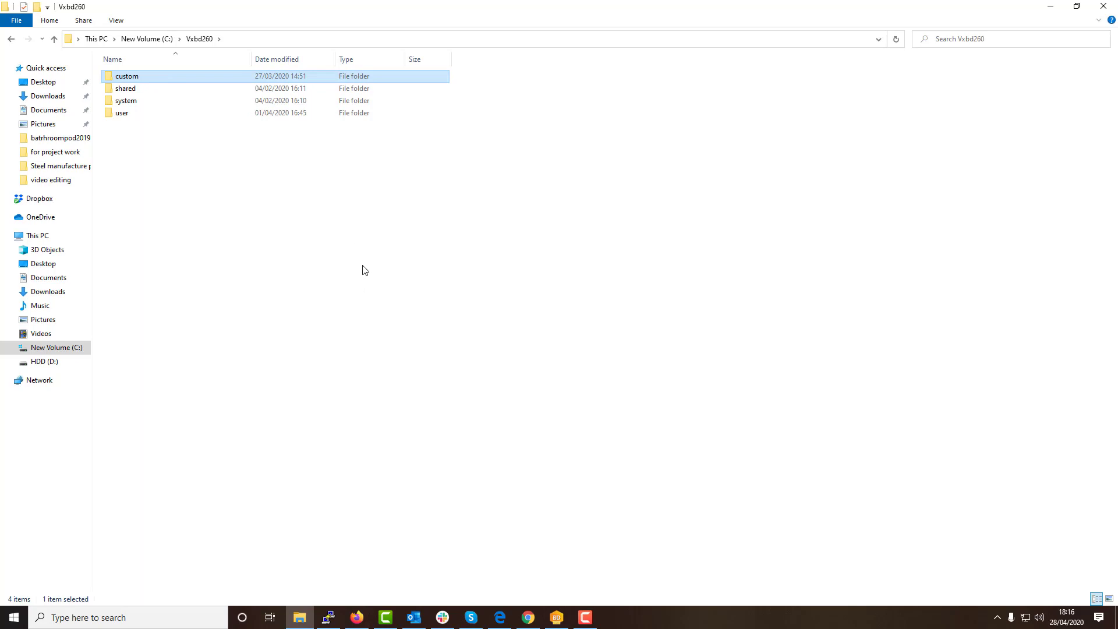
Copy the custom folder and paste a duplicate into Vxbd260
{"action": "right_click", "coordinate": [395, 79]}
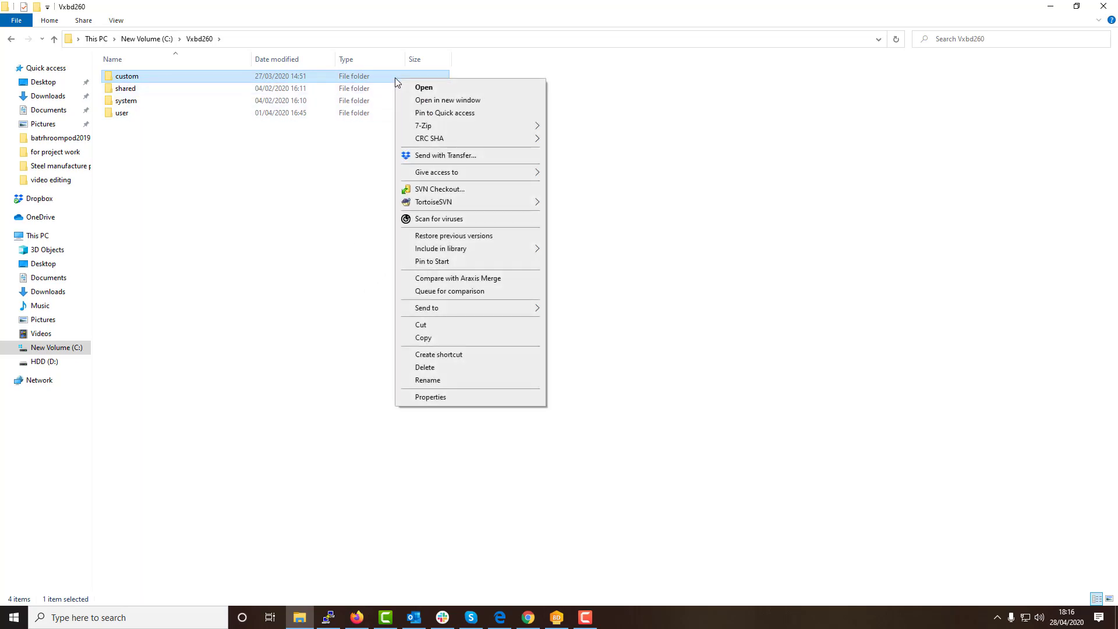
{"action": "left_click", "coordinate": [431, 340]}
{"action": "right_click", "coordinate": [333, 233]}
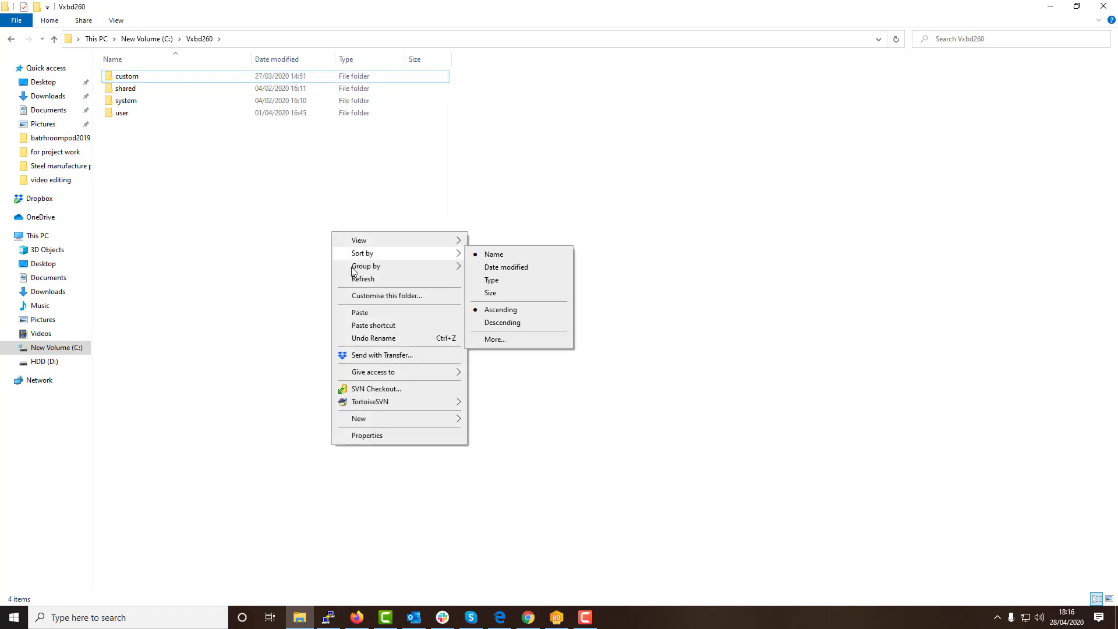
{"action": "left_click", "coordinate": [371, 314]}
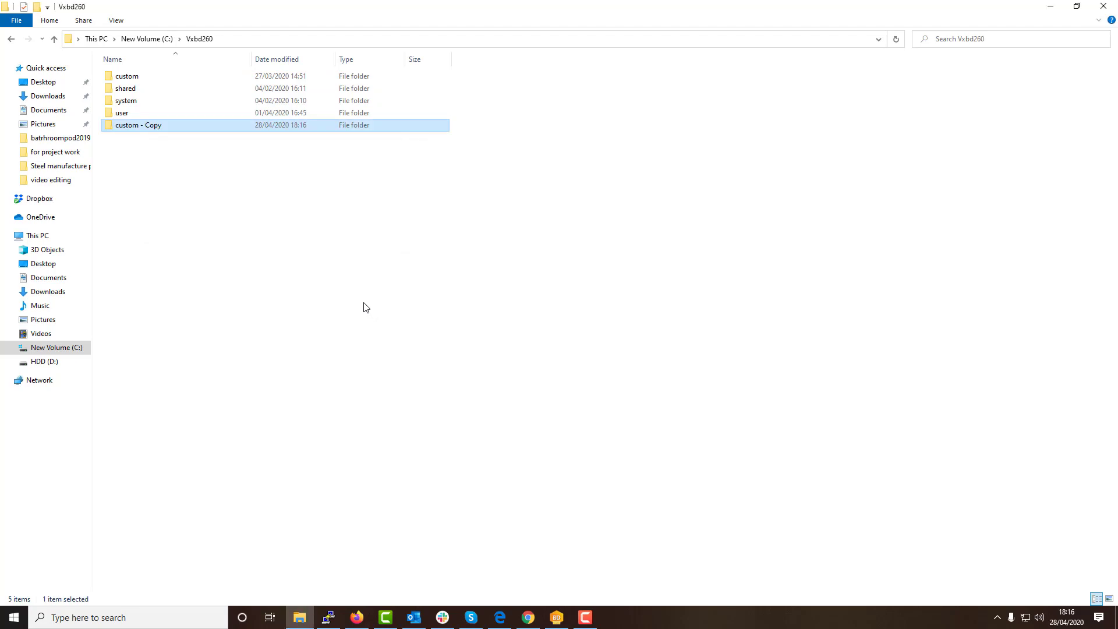
Rename the copied folder to homeproject
{"action": "right_click", "coordinate": [175, 126]}
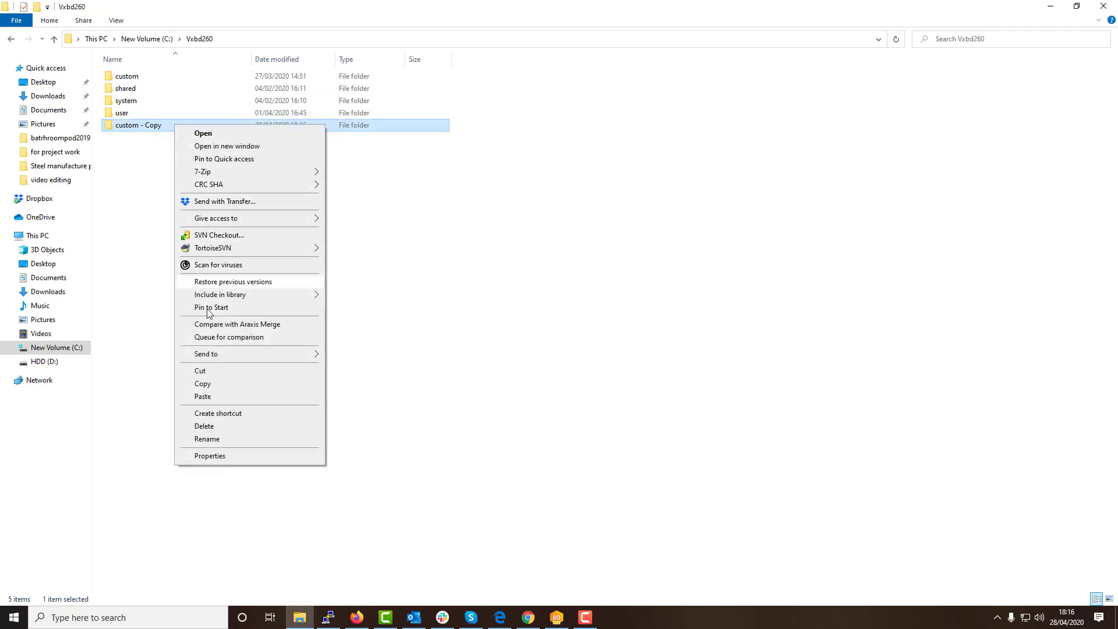
{"action": "left_click", "coordinate": [206, 440]}
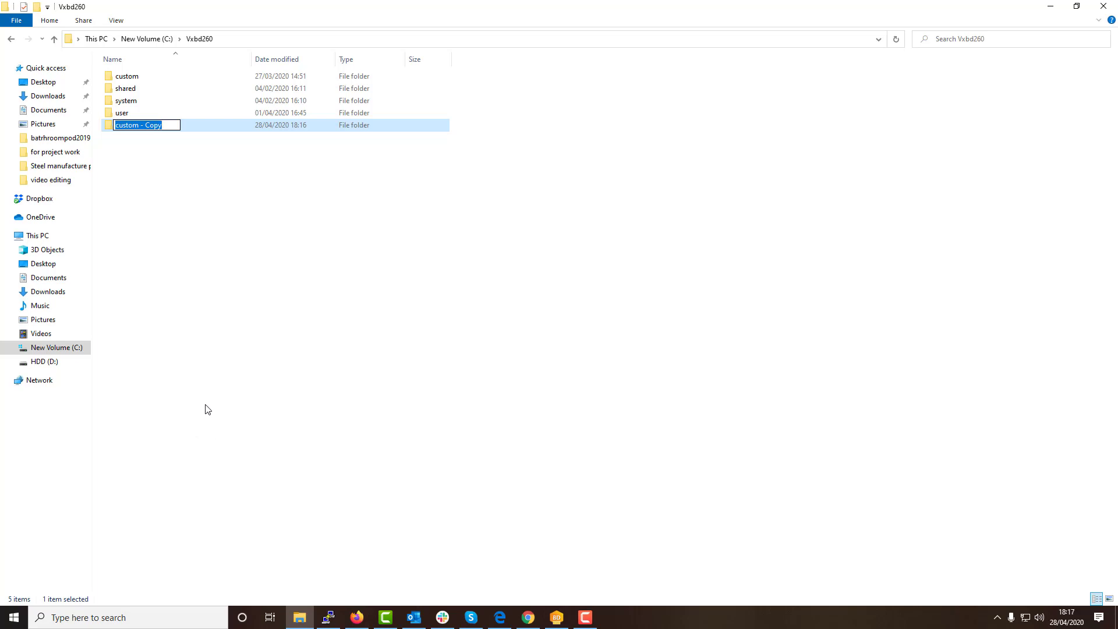
{"action": "type", "text": "homeprojec"}
{"action": "key", "text": "BackSpace"}
{"action": "key", "text": "Return"}
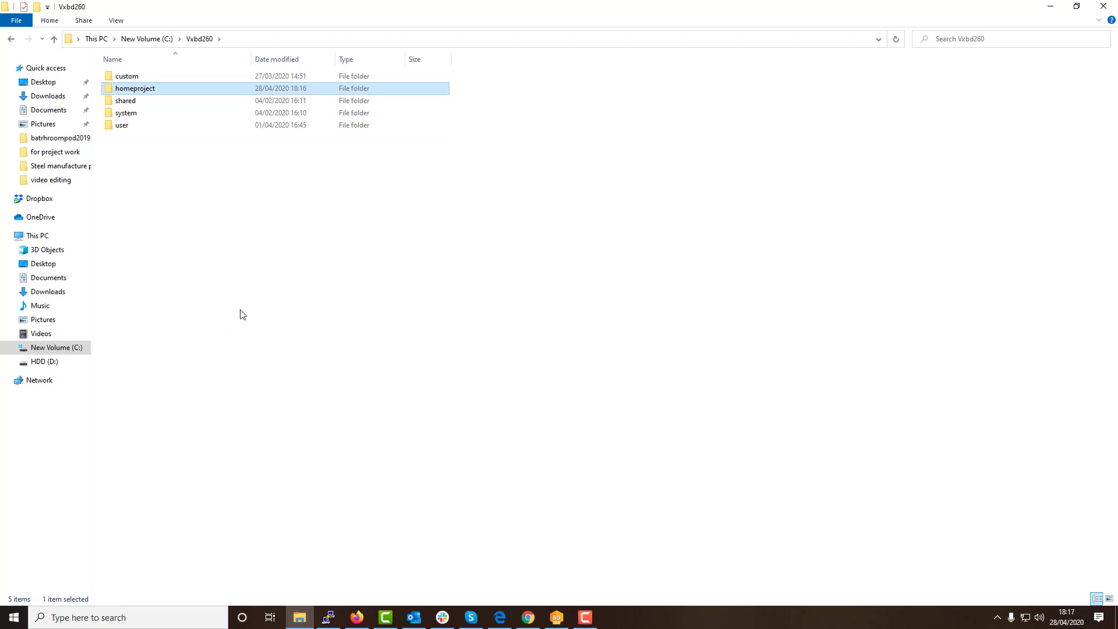
Open the user folder in Vxbd260 and launch its SETUP file
{"action": "left_click", "coordinate": [245, 314]}
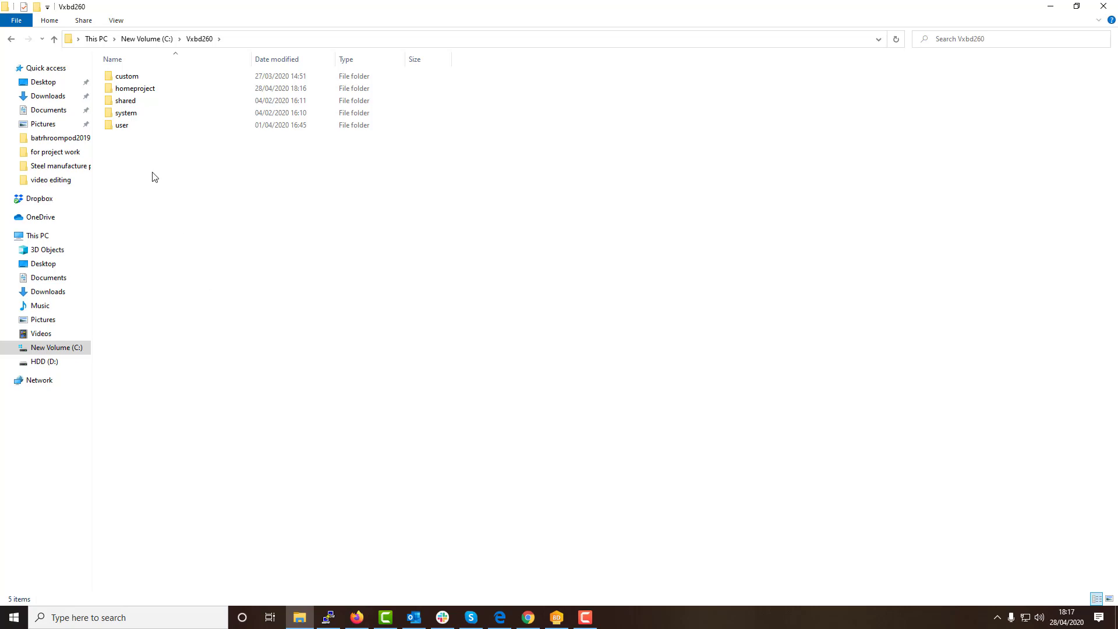
{"action": "double_click", "coordinate": [125, 128]}
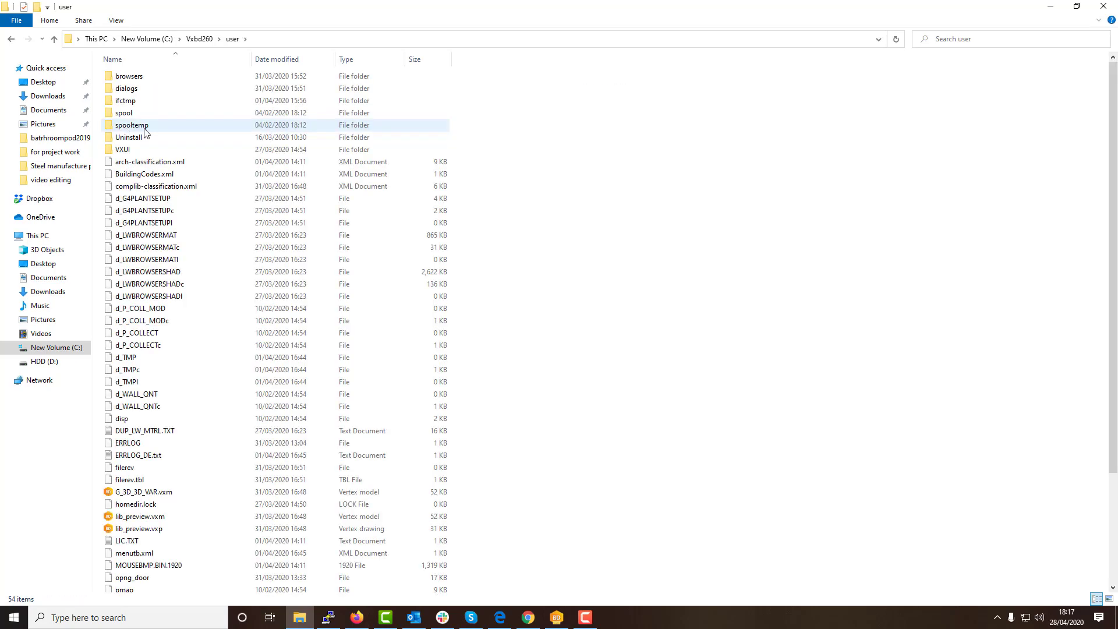
{"action": "scroll", "coordinate": [425, 244], "scroll_direction": "down", "scroll_amount": 4}
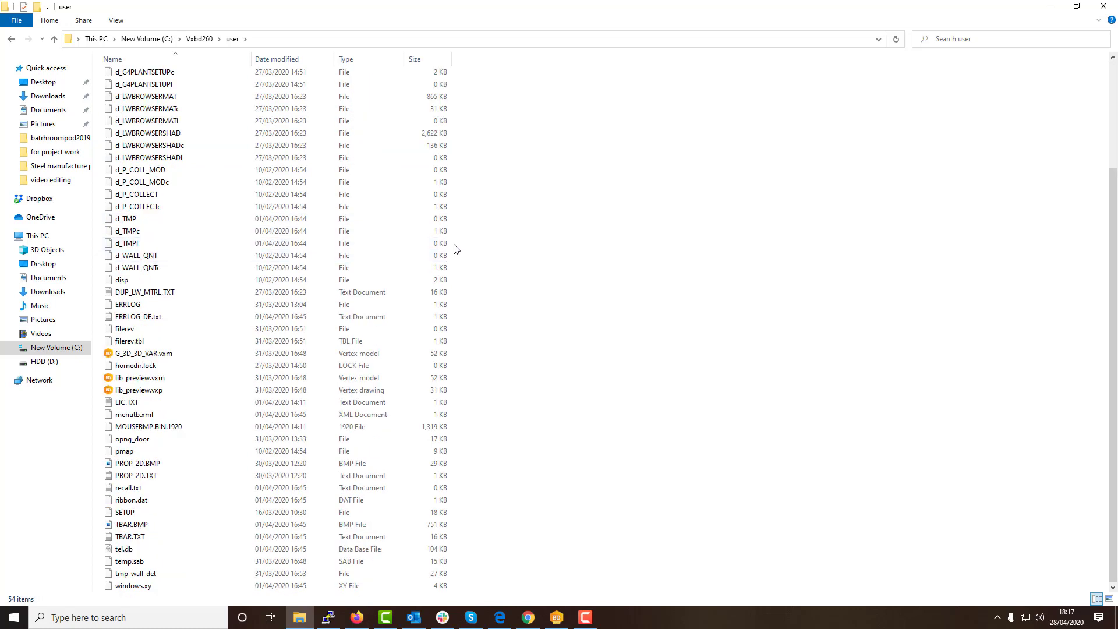
{"action": "left_click", "coordinate": [120, 515]}
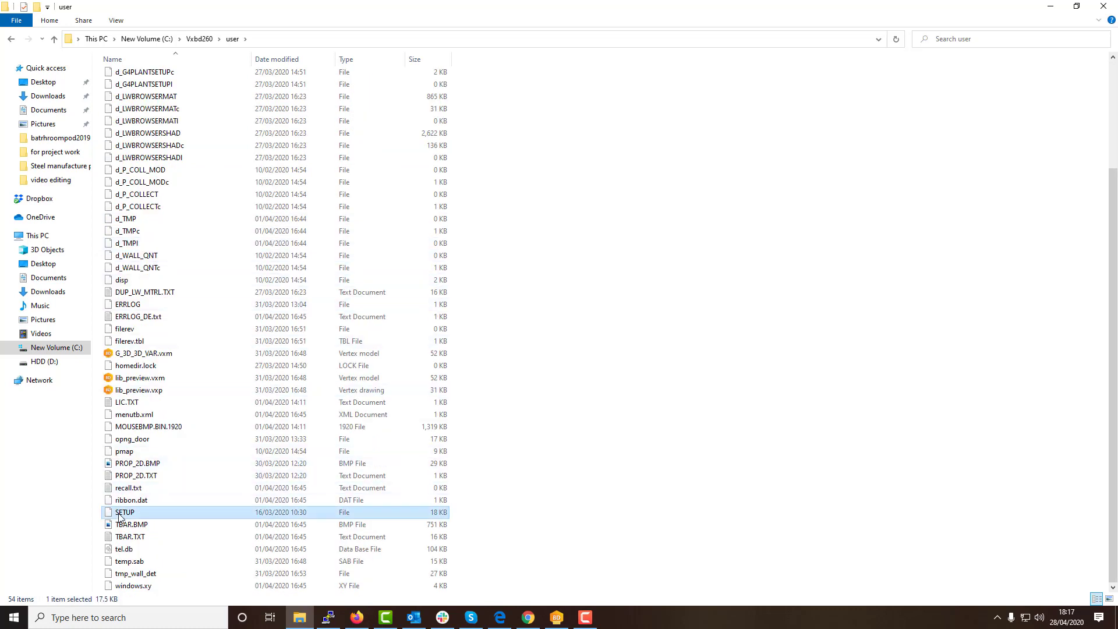
{"action": "double_click", "coordinate": [150, 510]}
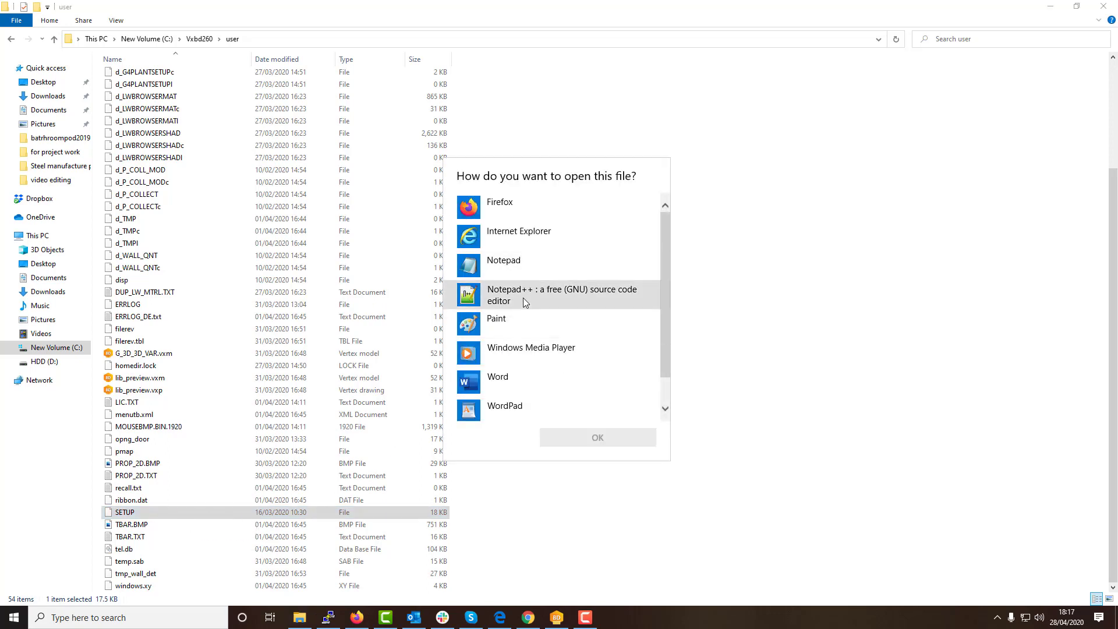
Open SETUP in Notepad, change ms_volume(5) from custom to homeproject, and save
{"action": "left_click", "coordinate": [520, 263]}
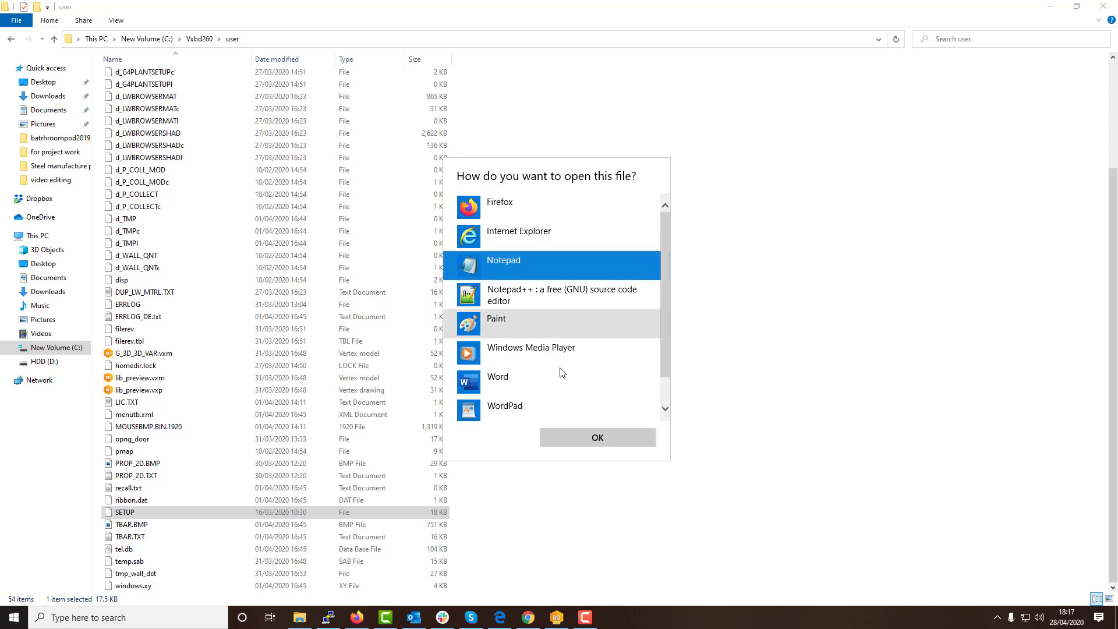
{"action": "left_click", "coordinate": [595, 445]}
{"action": "scroll", "coordinate": [569, 389], "scroll_direction": "down", "scroll_amount": 20}
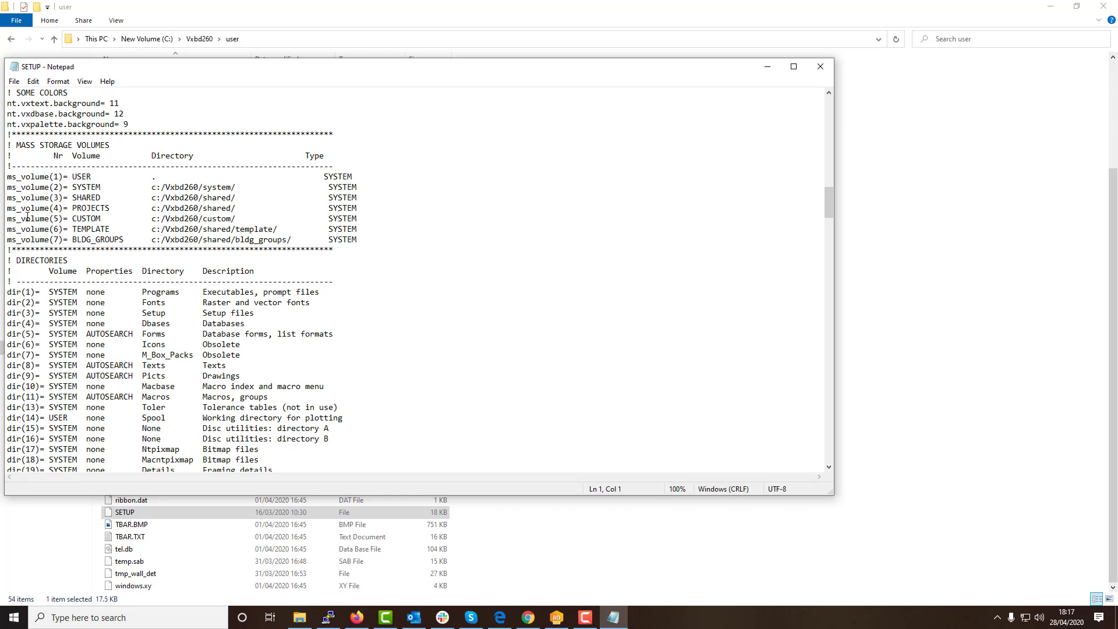
{"action": "left_click", "coordinate": [231, 219]}
{"action": "left_click_drag", "start_coordinate": [232, 219], "coordinate": [203, 220]}
{"action": "type", "text": "homeproj"}
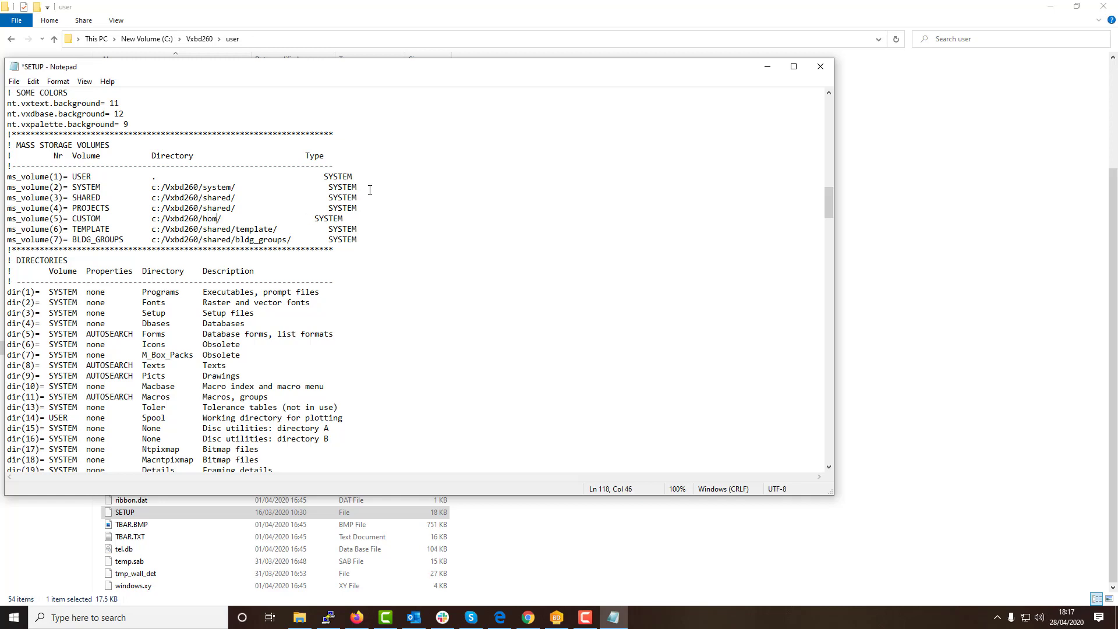
{"action": "type", "text": "ect"}
{"action": "left_click", "coordinate": [14, 81]}
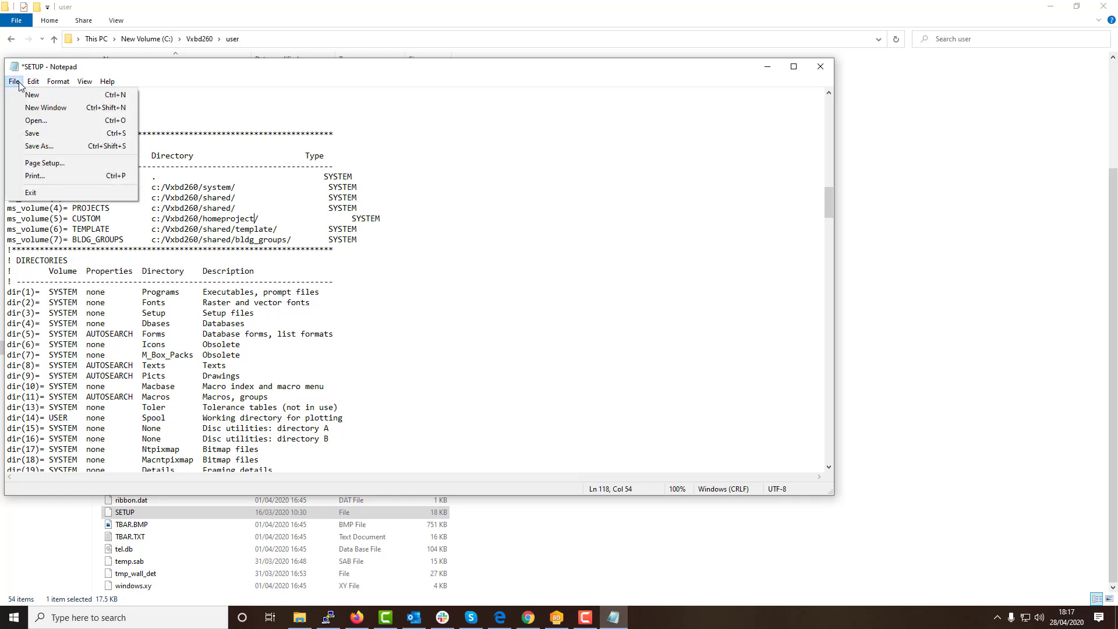
{"action": "left_click", "coordinate": [32, 134]}
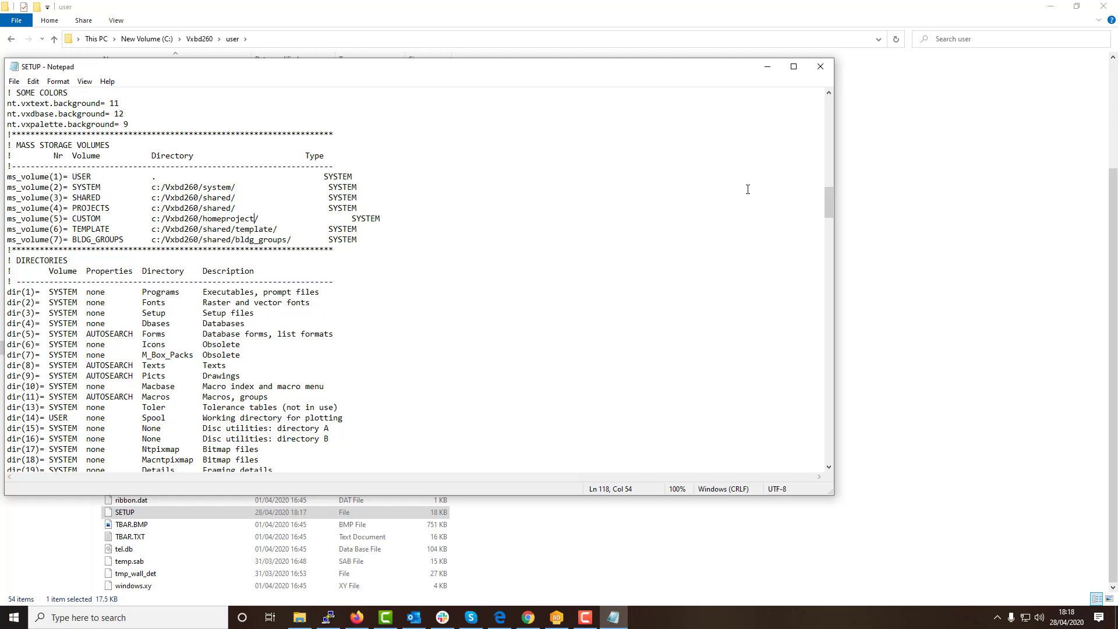
Close Notepad, go back to Vxbd260, and bring Vertex BD Pro to the front
{"action": "left_click", "coordinate": [821, 68]}
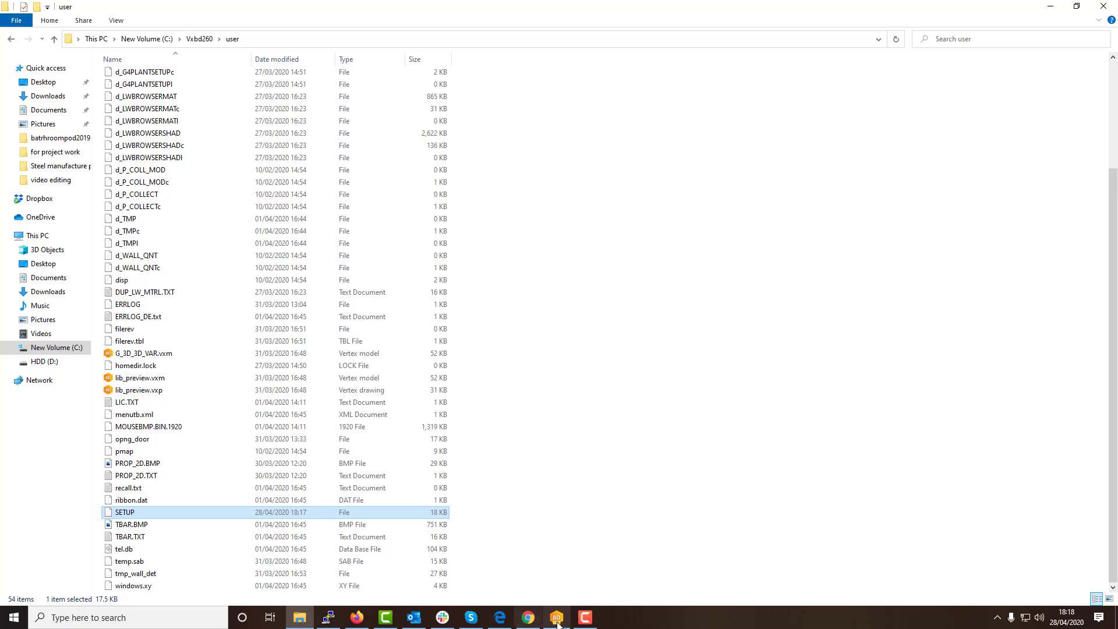
{"action": "left_click", "coordinate": [10, 40]}
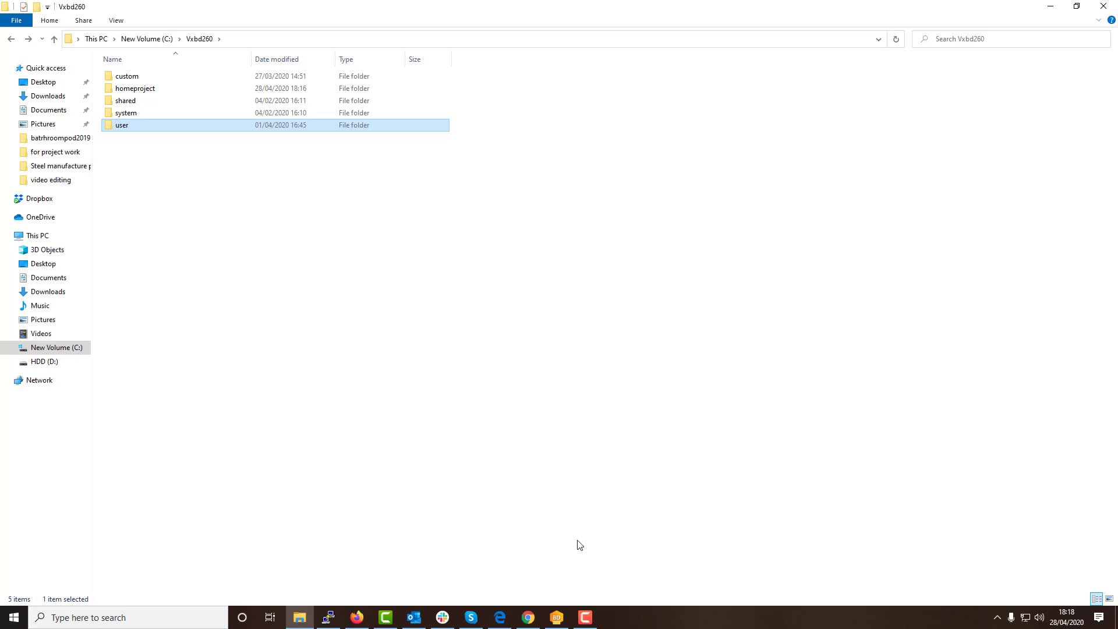
{"action": "left_click", "coordinate": [556, 617]}
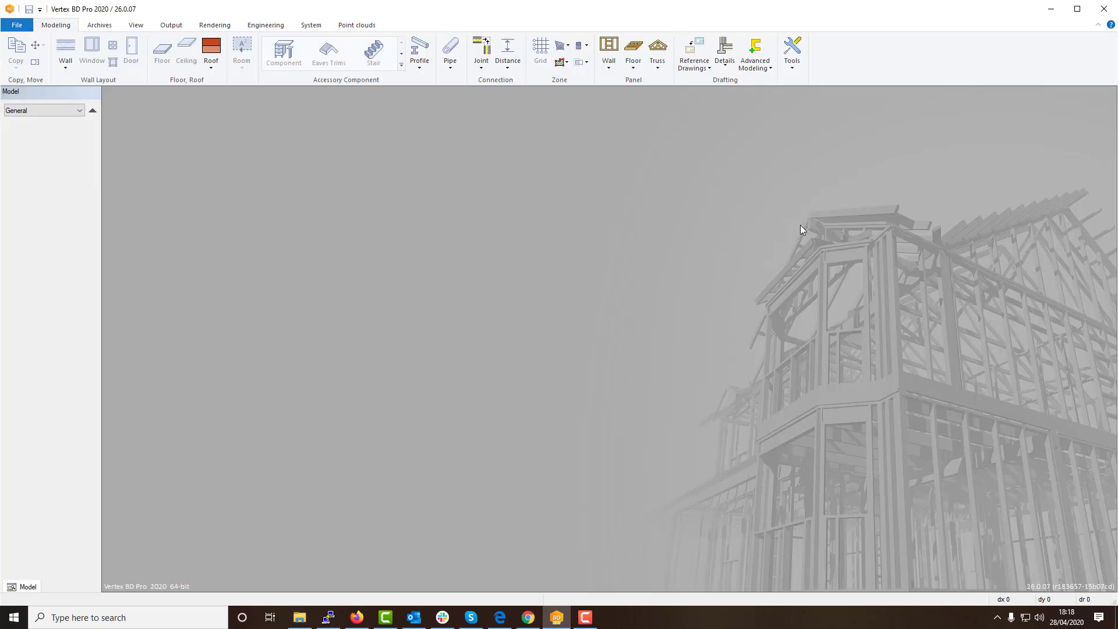